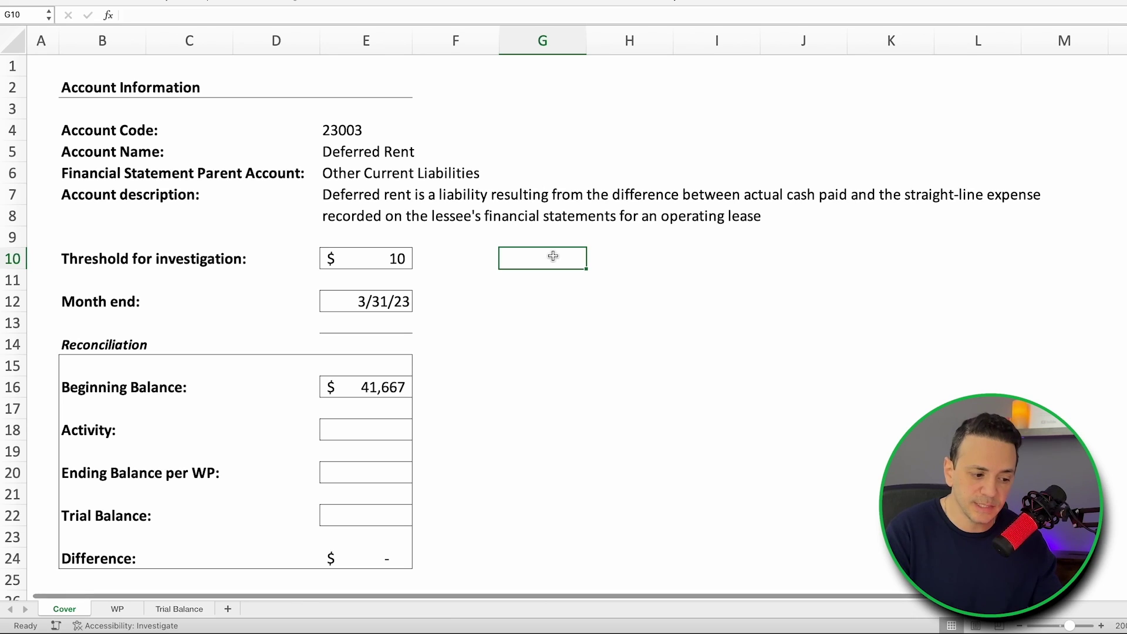
{"action": "left_click", "coordinate": [480, 298]}
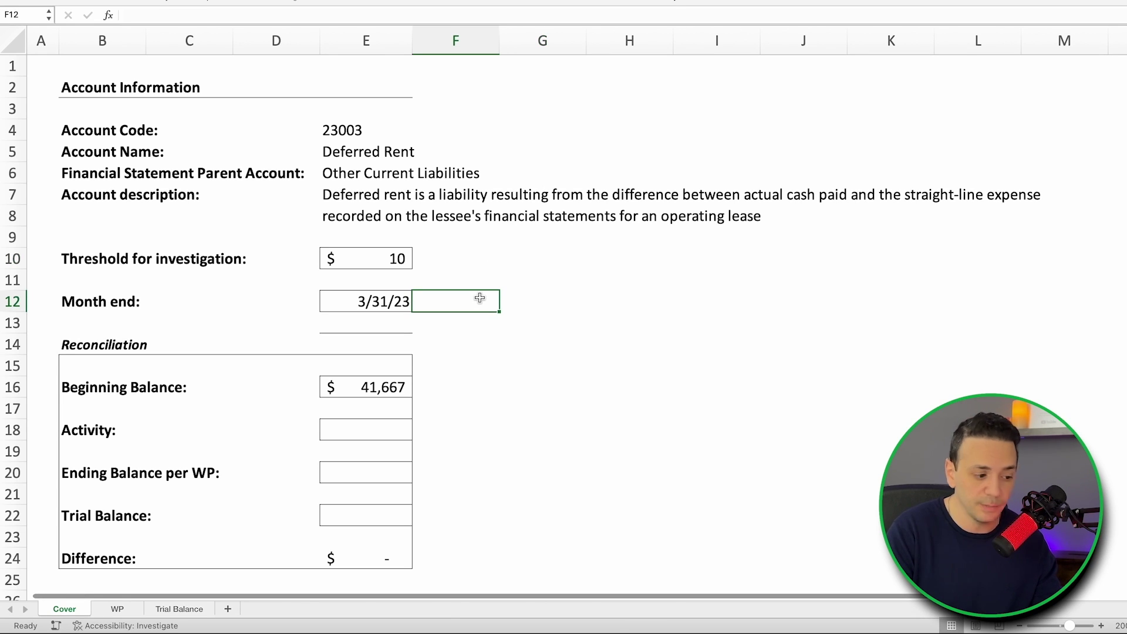
{"action": "left_click", "coordinate": [468, 224]}
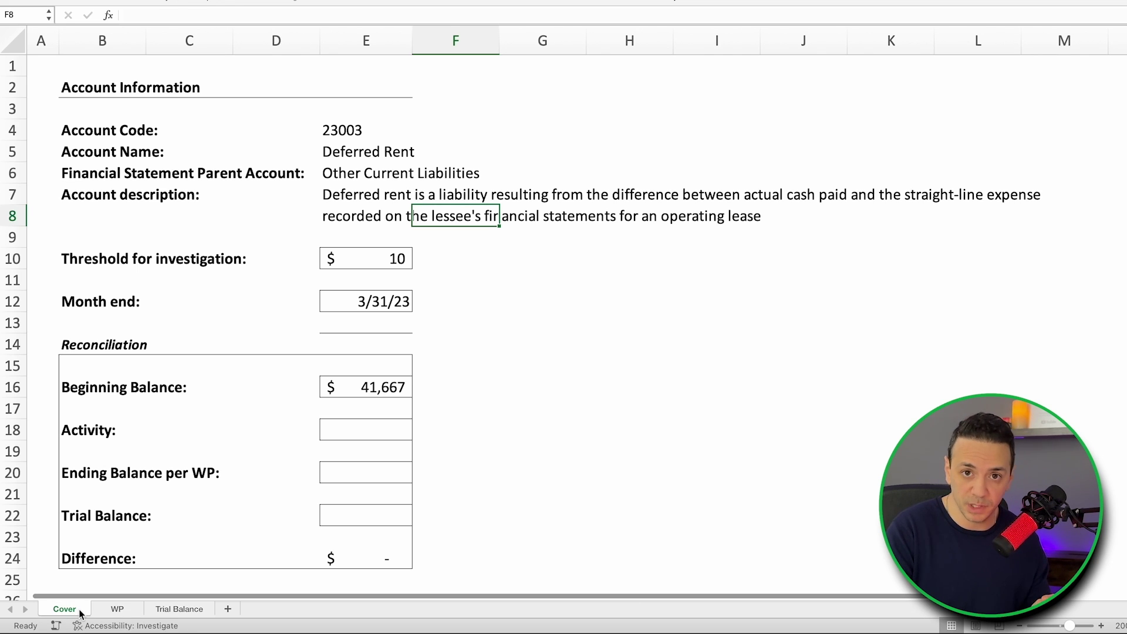
{"action": "left_click", "coordinate": [118, 609]}
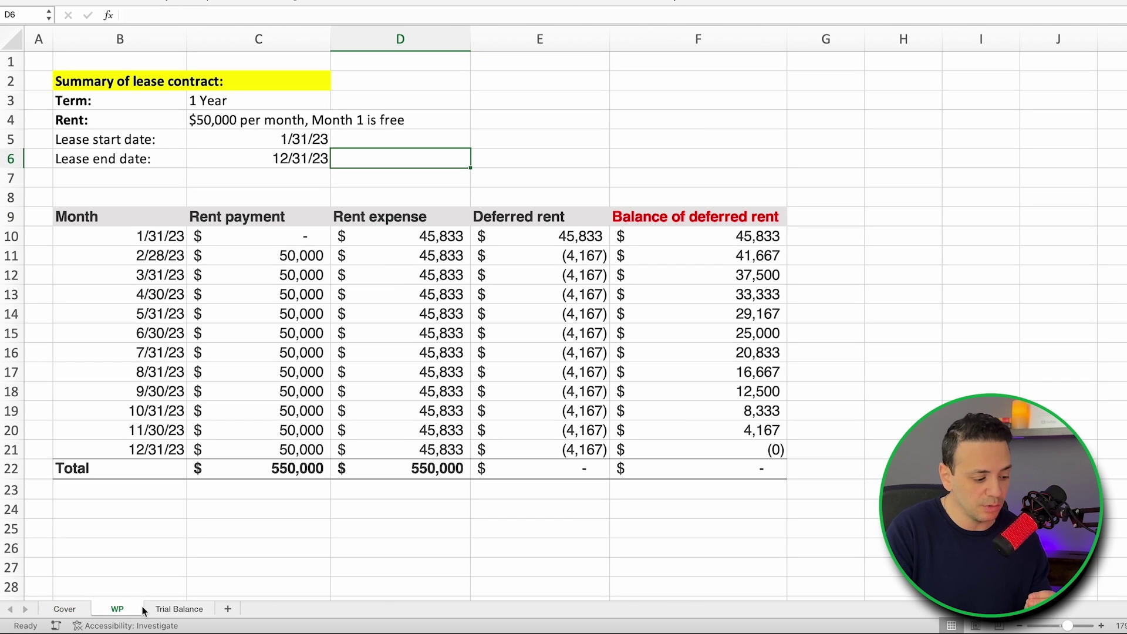
{"action": "left_click", "coordinate": [189, 610]}
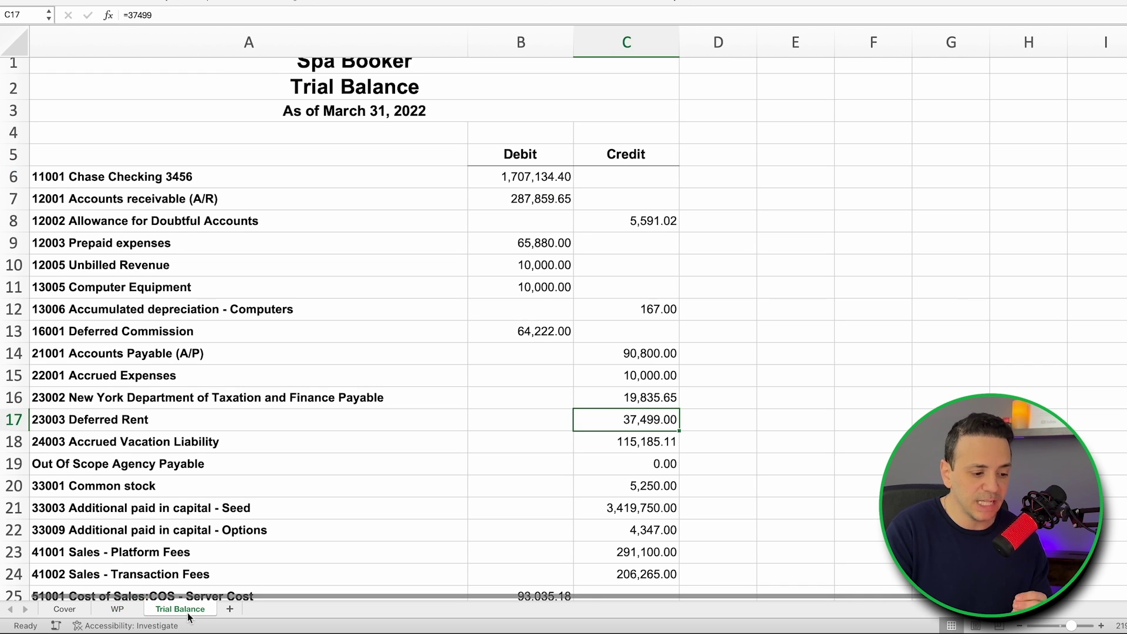
{"action": "scroll", "coordinate": [264, 558], "scroll_direction": "up", "scroll_amount": 1}
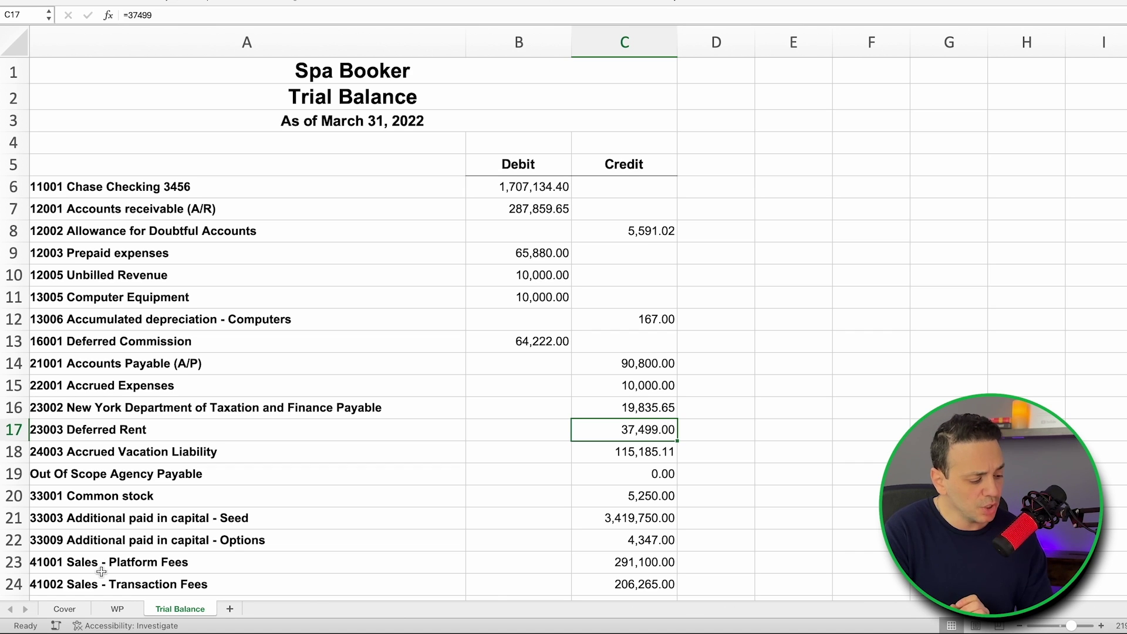
{"action": "left_click", "coordinate": [65, 610]}
{"action": "left_click", "coordinate": [278, 257]}
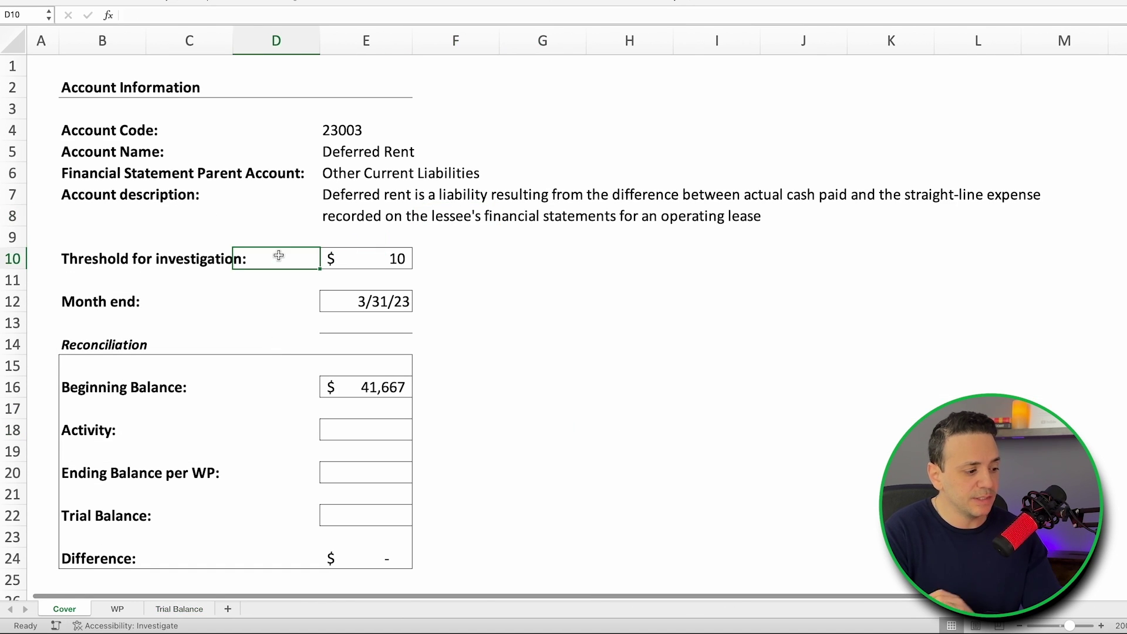
{"action": "left_click", "coordinate": [176, 143]}
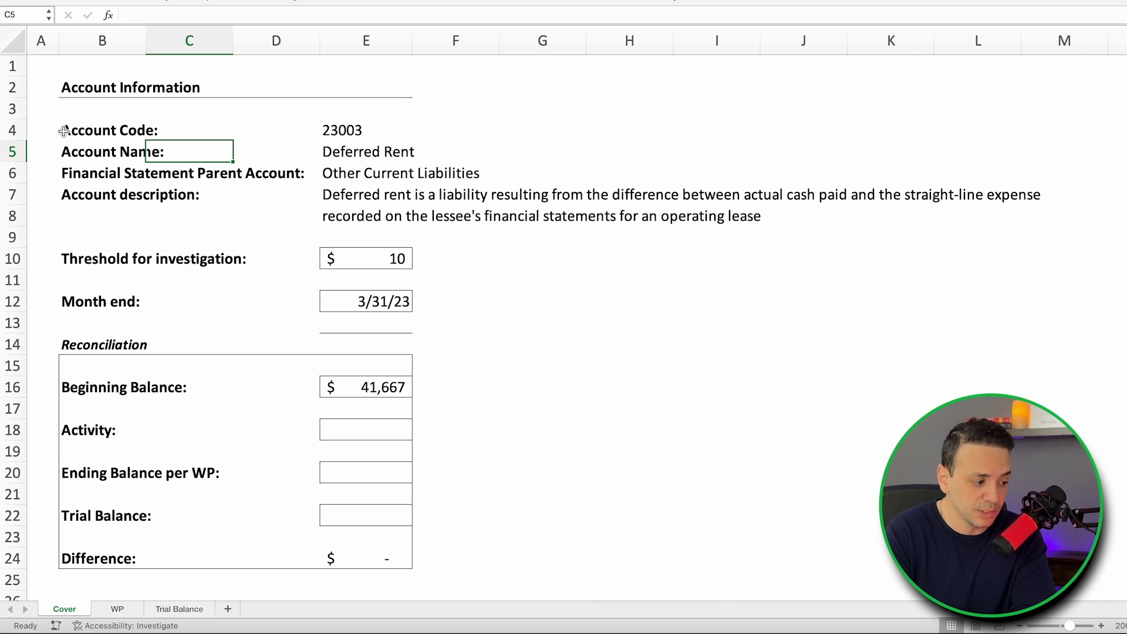
{"action": "left_click", "coordinate": [14, 130]}
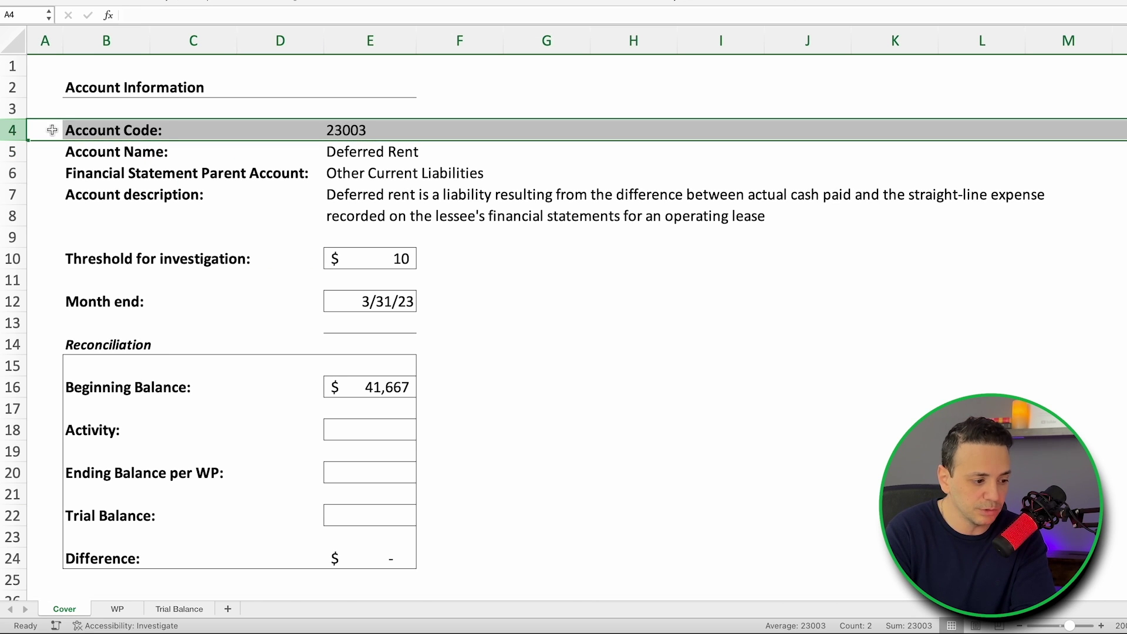
{"action": "left_click", "coordinate": [7, 154]}
{"action": "left_click", "coordinate": [389, 148]}
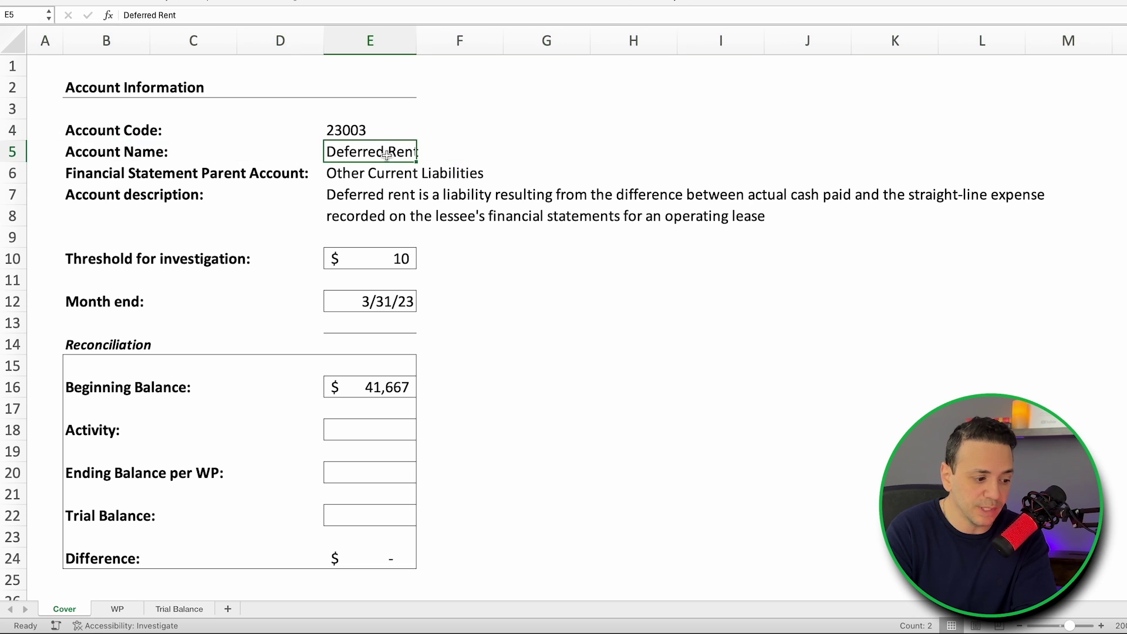
{"action": "left_click", "coordinate": [8, 173]}
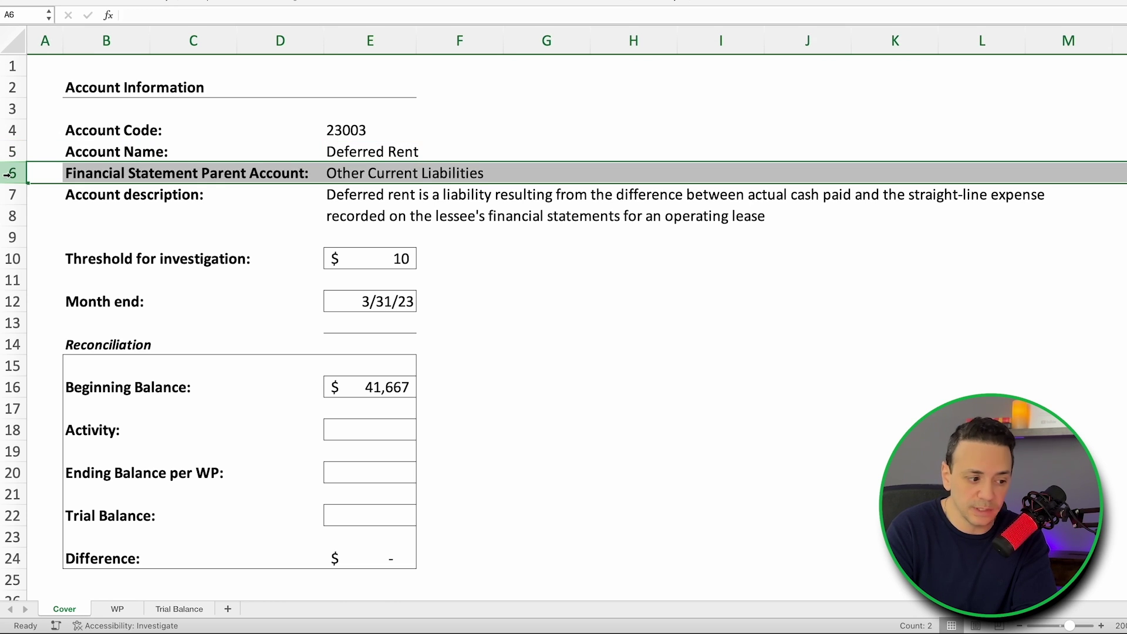
{"action": "left_click", "coordinate": [383, 181]}
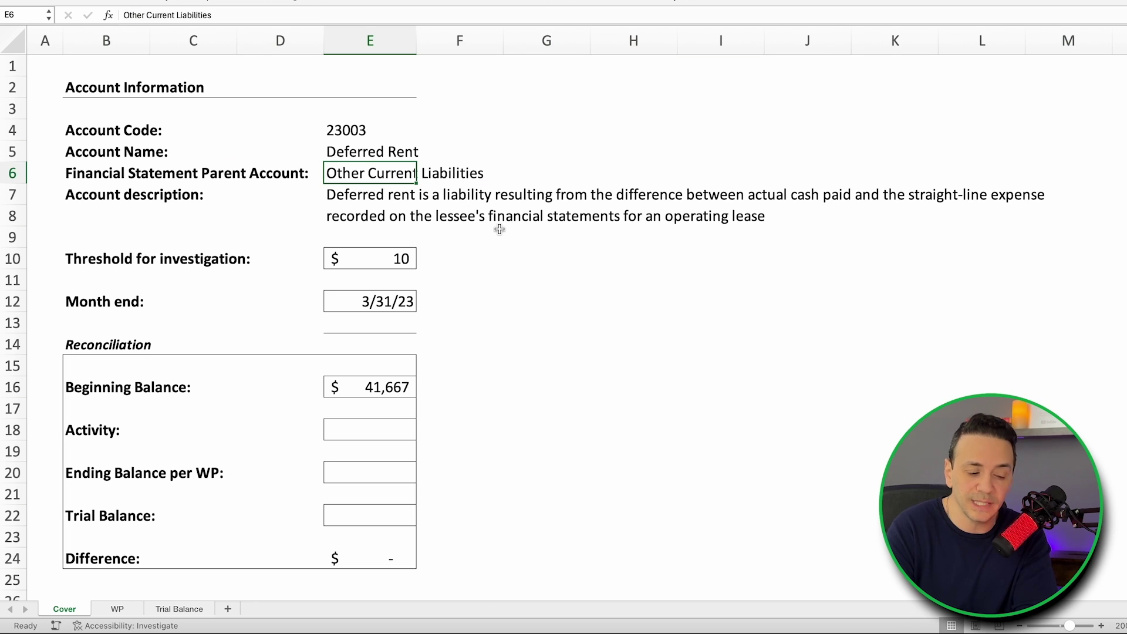
{"action": "left_click", "coordinate": [12, 197]}
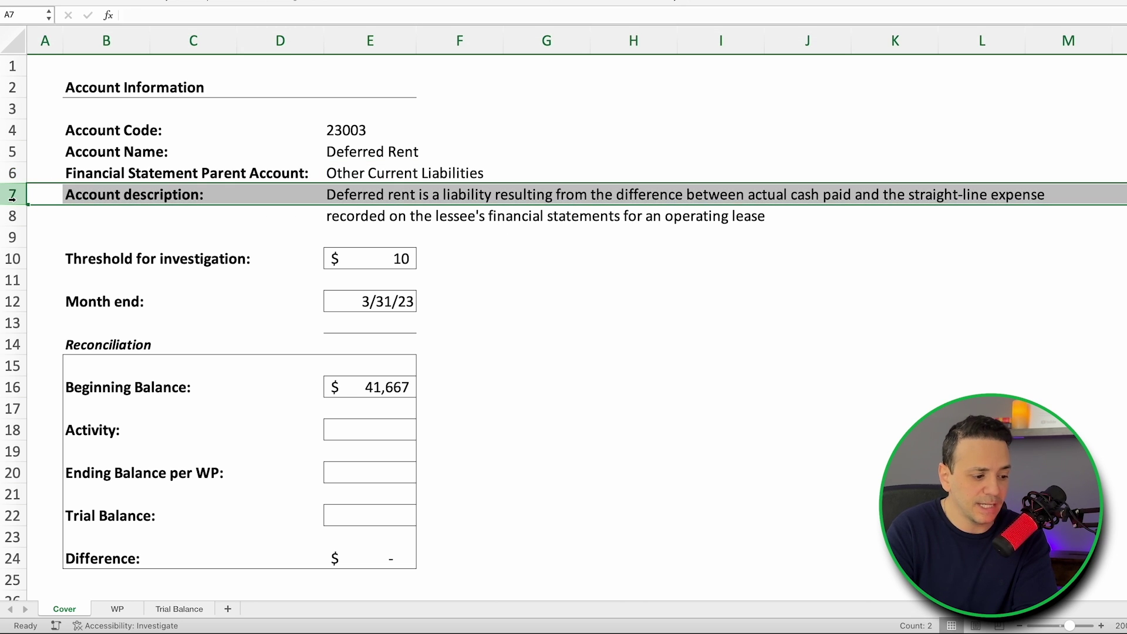
{"action": "left_click", "coordinate": [449, 238]}
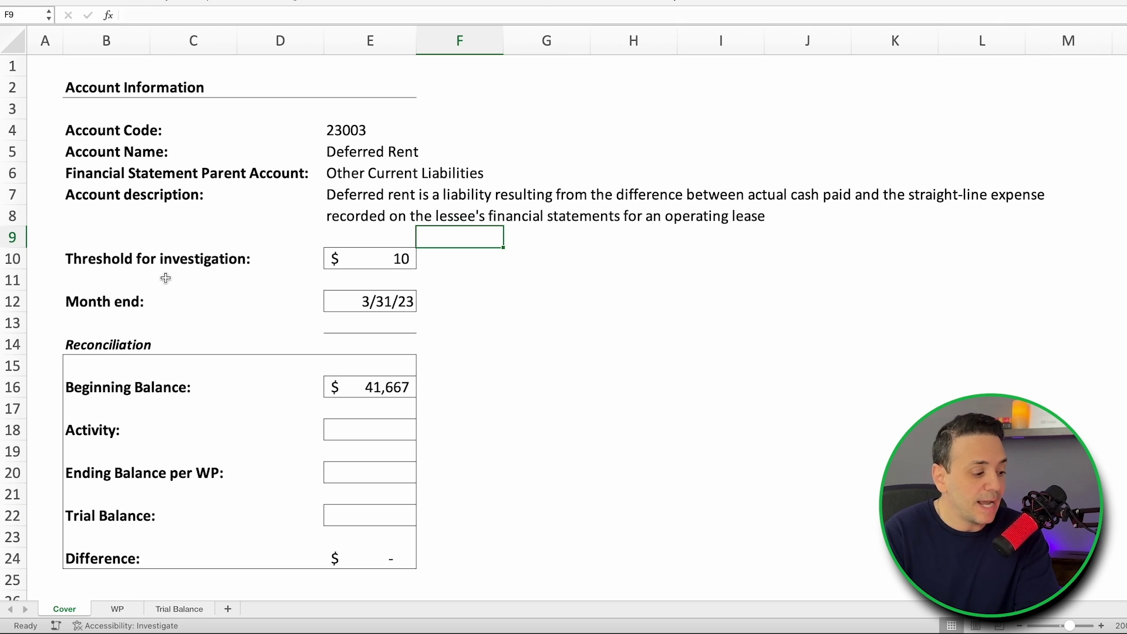
{"action": "left_click", "coordinate": [12, 259]}
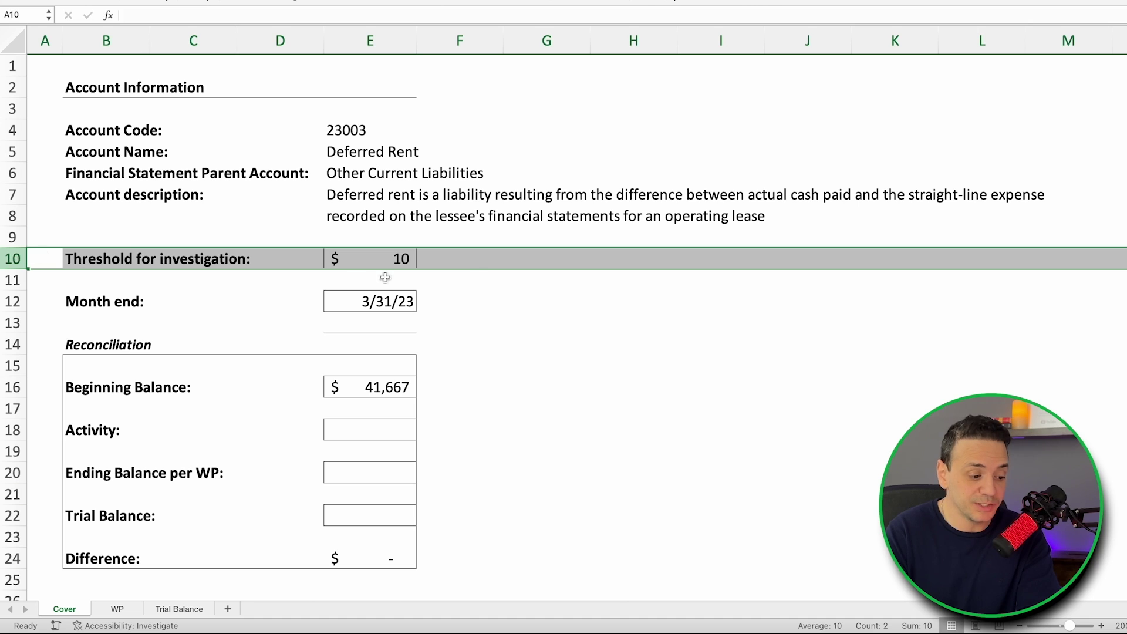
{"action": "left_click", "coordinate": [480, 266]}
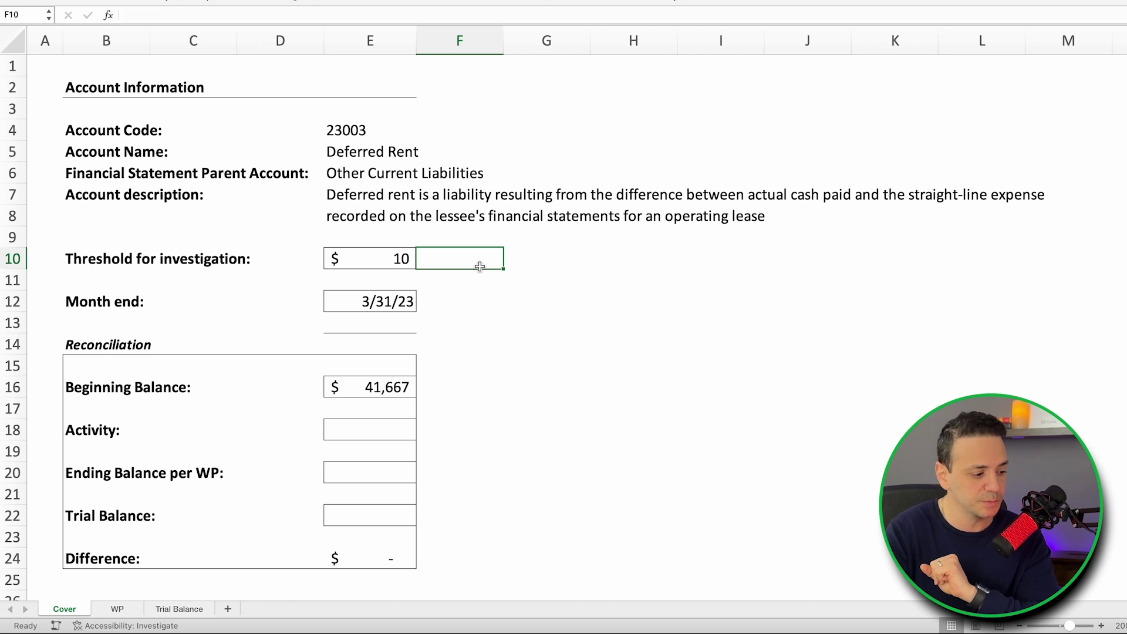
{"action": "left_click", "coordinate": [5, 302]}
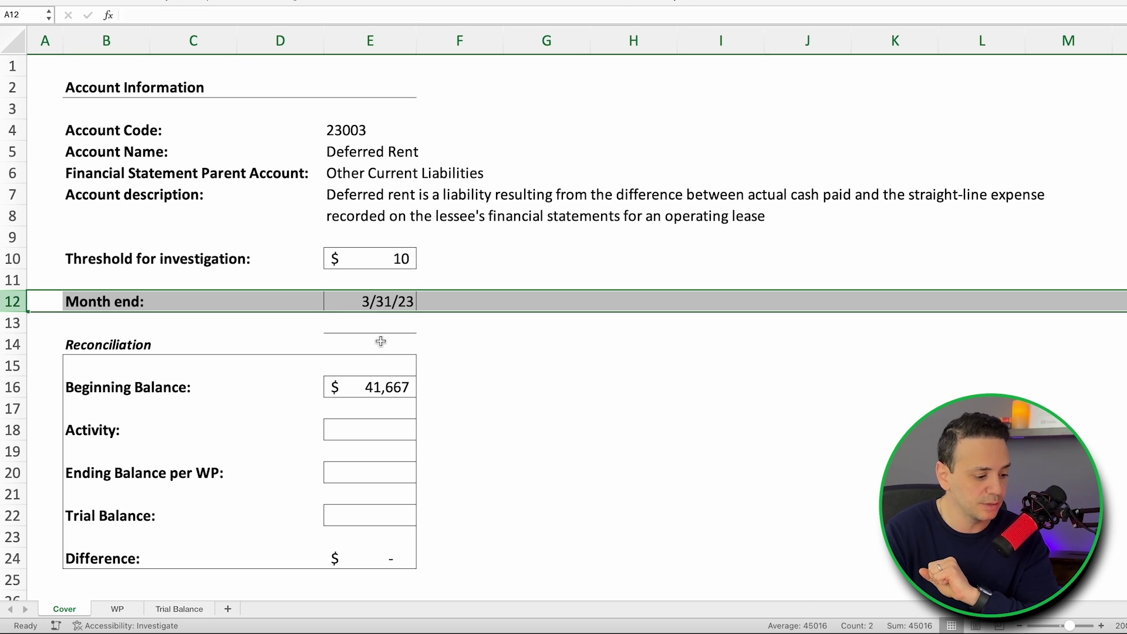
{"action": "left_click", "coordinate": [349, 346]}
{"action": "scroll", "coordinate": [226, 374], "scroll_direction": "down", "scroll_amount": 1}
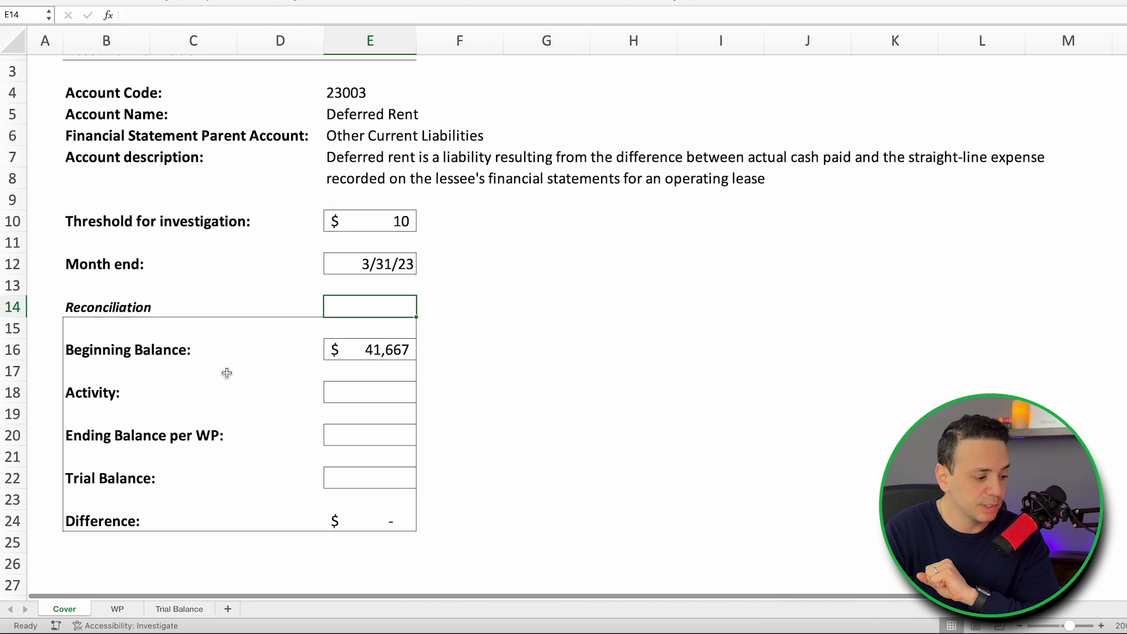
{"action": "scroll", "coordinate": [227, 373], "scroll_direction": "down", "scroll_amount": 1}
{"action": "left_click", "coordinate": [13, 330]}
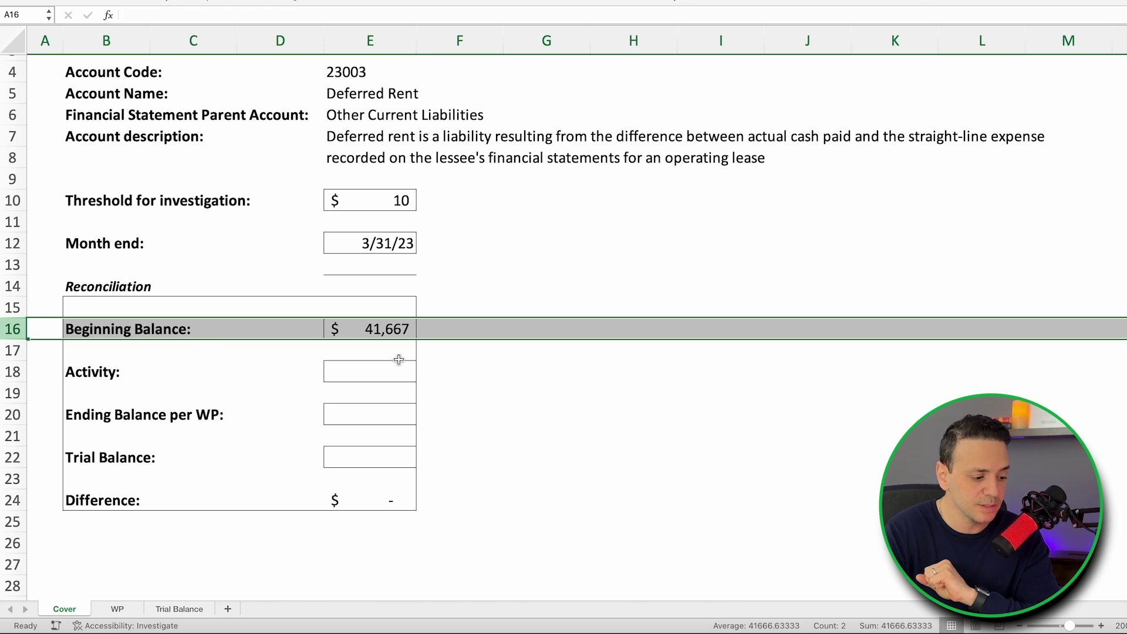
{"action": "left_click", "coordinate": [455, 365]}
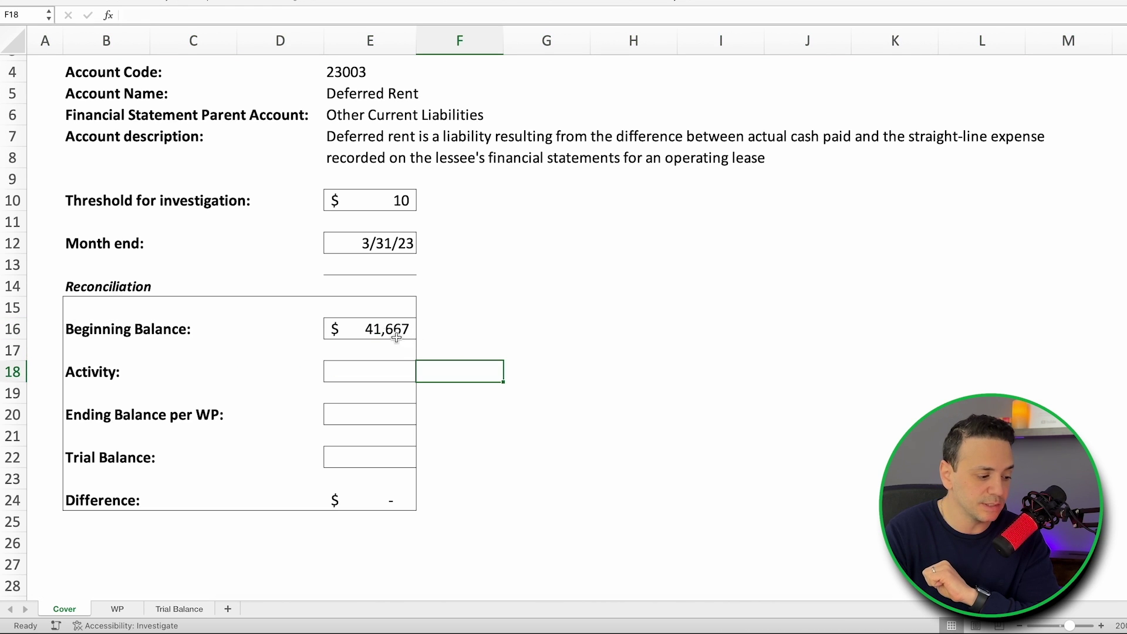
{"action": "left_click", "coordinate": [384, 329]}
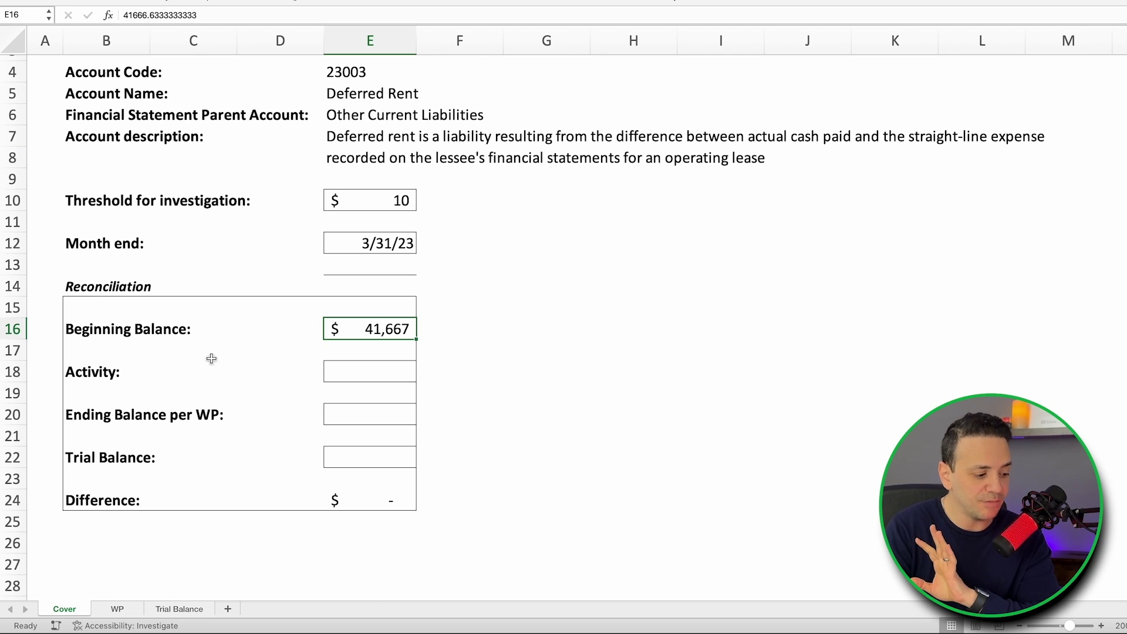
{"action": "left_click", "coordinate": [121, 375]}
{"action": "left_click", "coordinate": [362, 372]}
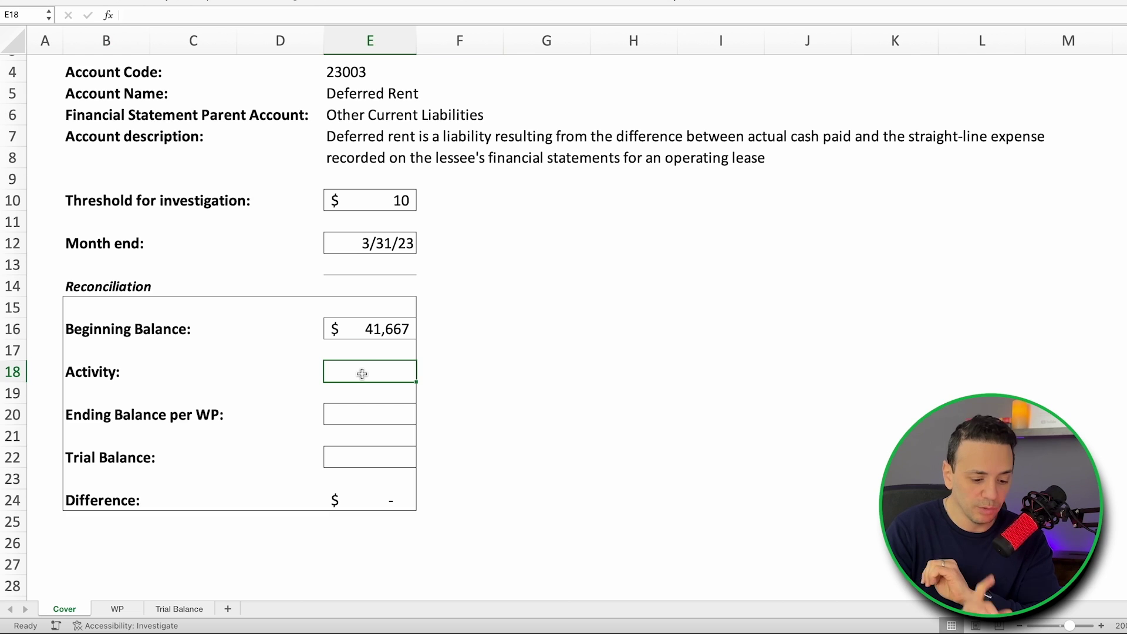
Step: Link Activity in E18 to the WP sheet's March deferred rent change of (4,167) (=WP!E12)
{"action": "type", "text": "="}
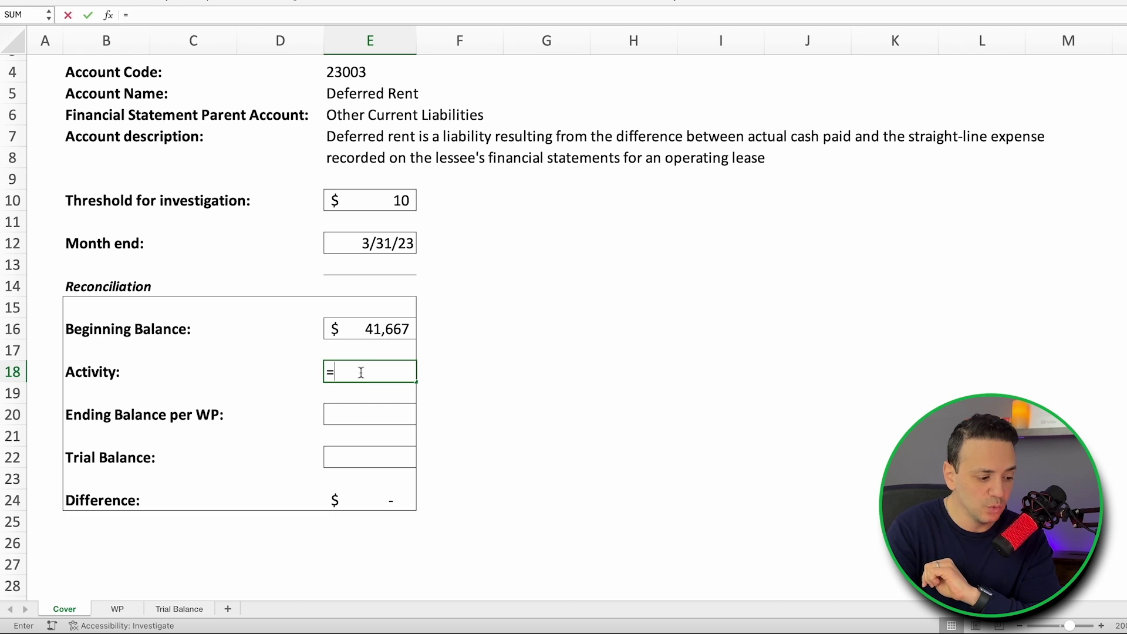
{"action": "left_click", "coordinate": [116, 610]}
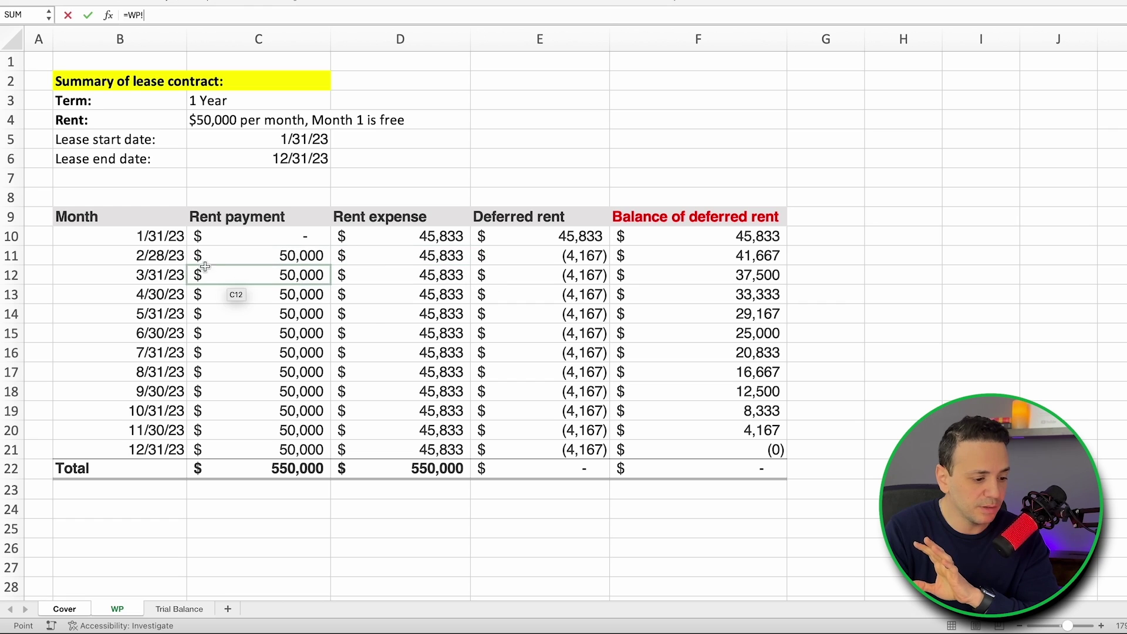
{"action": "left_click", "coordinate": [577, 277]}
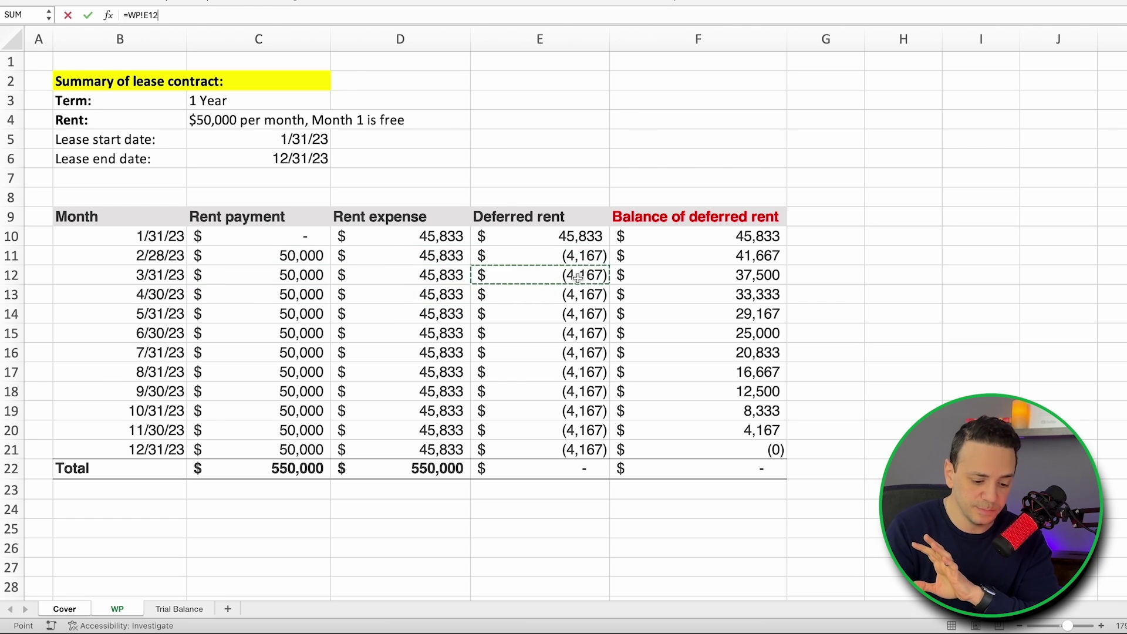
{"action": "key", "text": "Escape"}
Step: Set Ending Balance per WP in E20 to =E16+E18, totalling 37,500
{"action": "left_click", "coordinate": [360, 417]}
{"action": "type", "text": "="}
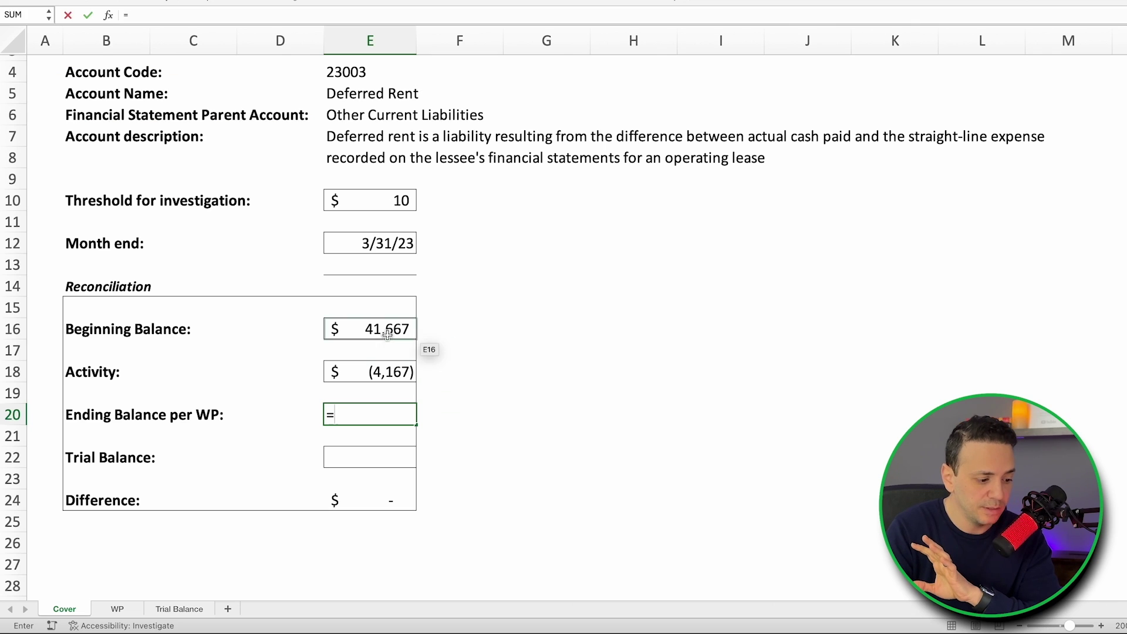
{"action": "left_click", "coordinate": [387, 334]}
{"action": "type", "text": "+"}
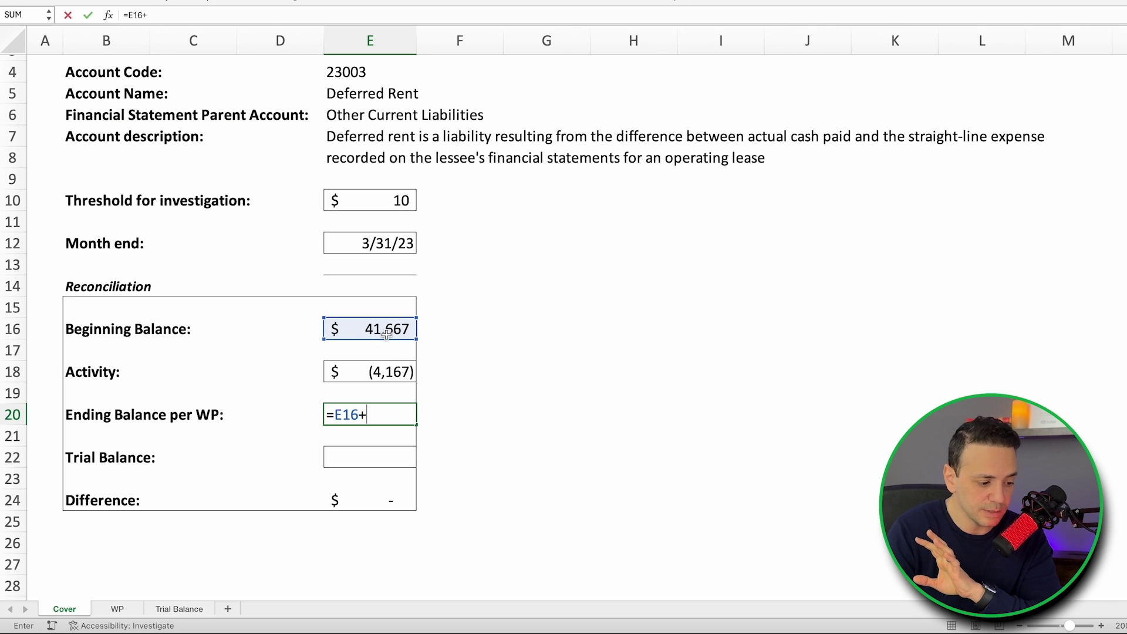
{"action": "left_click", "coordinate": [378, 372]}
{"action": "key", "text": "Return"}
{"action": "left_click", "coordinate": [458, 452]}
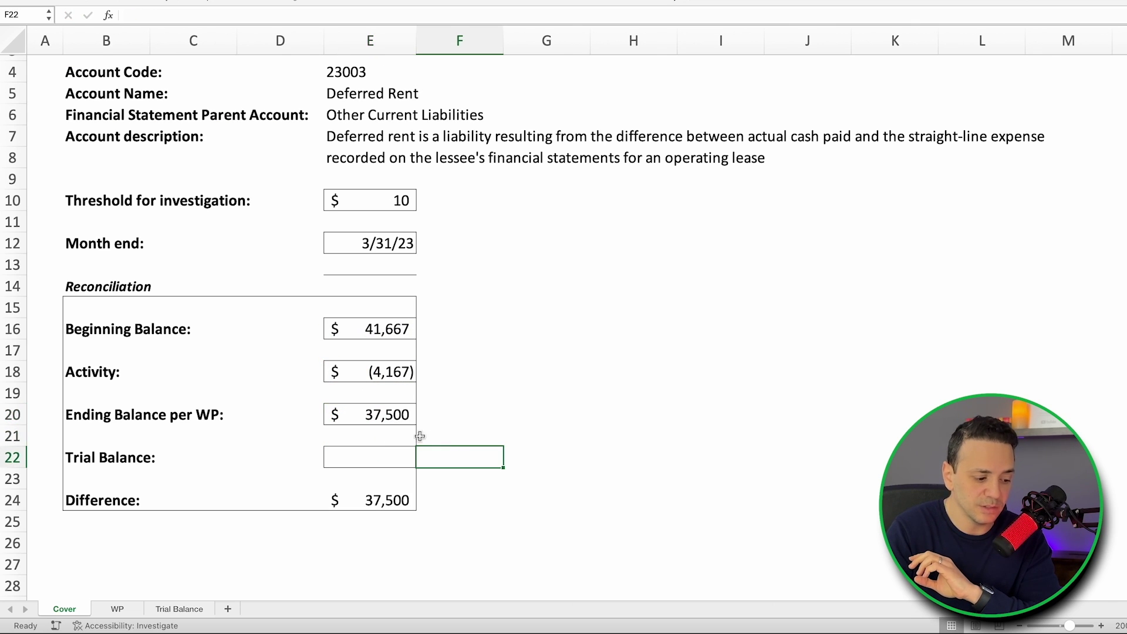
Step: Link Trial Balance in E22 to the Trial Balance sheet's Deferred Rent credit of 37,499 in C17
{"action": "left_click", "coordinate": [404, 464]}
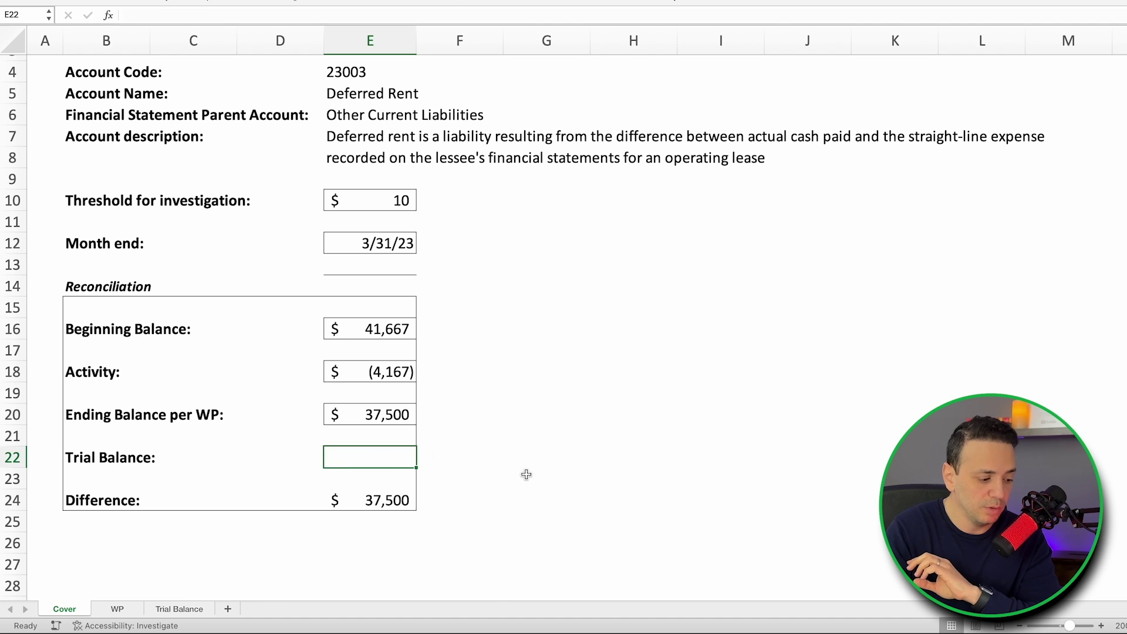
{"action": "type", "text": "="}
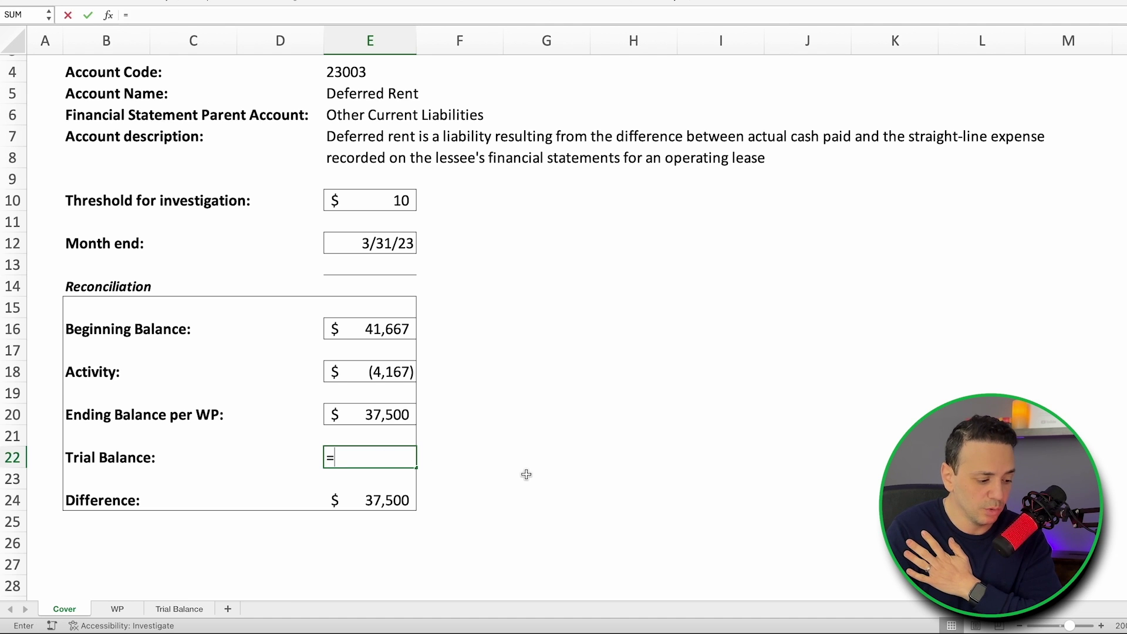
{"action": "left_click", "coordinate": [179, 609]}
{"action": "scroll", "coordinate": [622, 441], "scroll_direction": "down", "scroll_amount": 1}
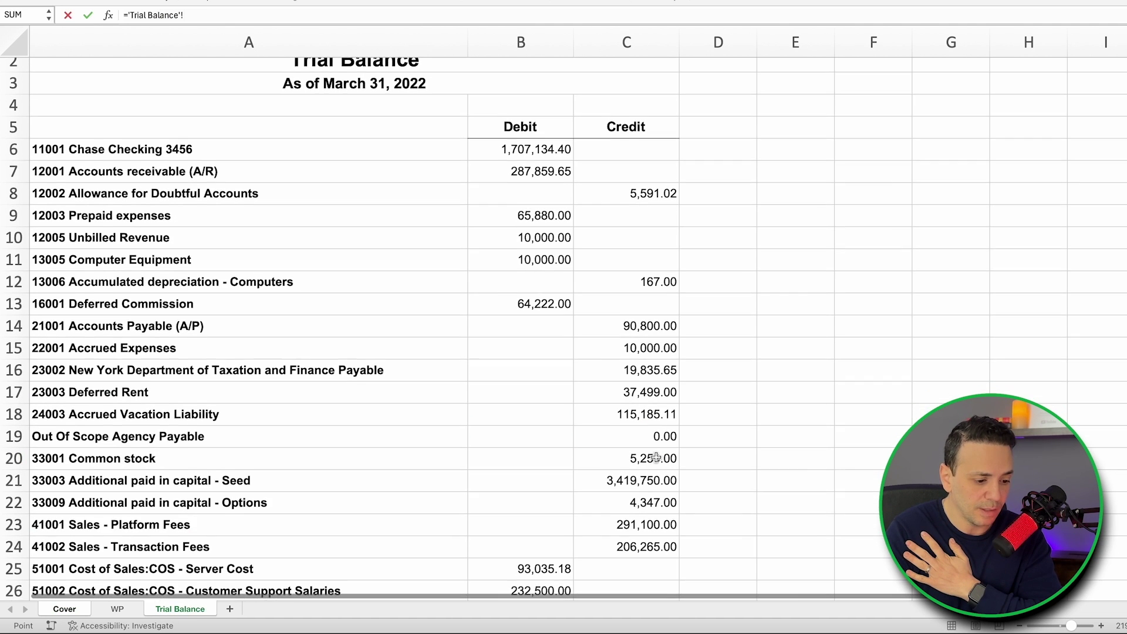
{"action": "scroll", "coordinate": [623, 441], "scroll_direction": "up", "scroll_amount": 1}
{"action": "left_click", "coordinate": [648, 432]}
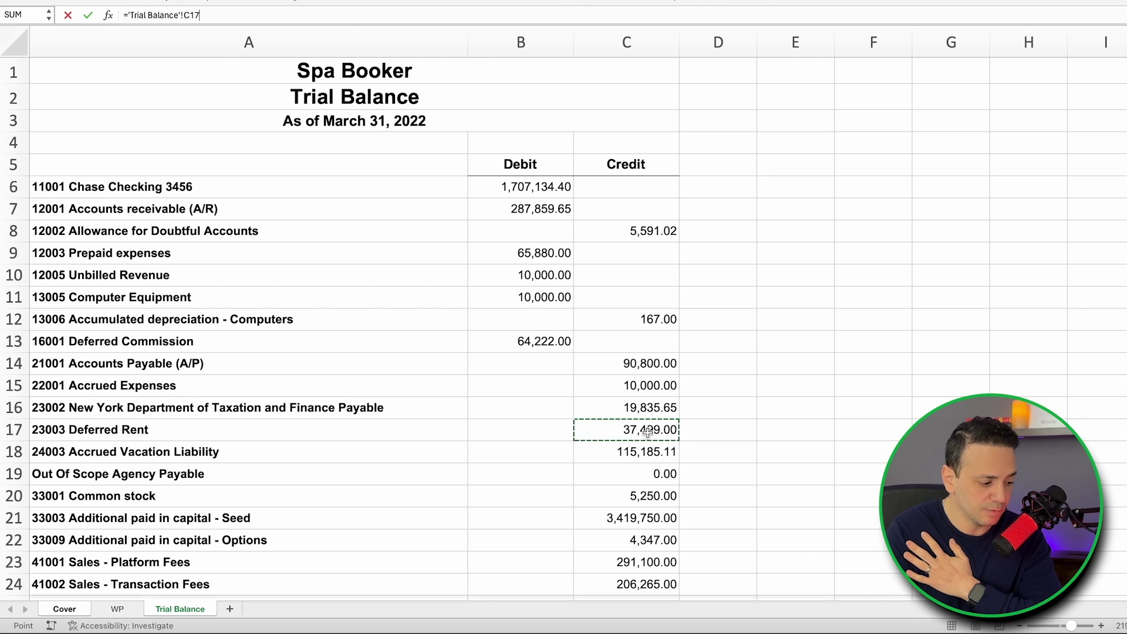
{"action": "key", "text": "Return"}
Step: Verify the Difference in E24 (=E20-E22) now shows 1
{"action": "left_click", "coordinate": [387, 503]}
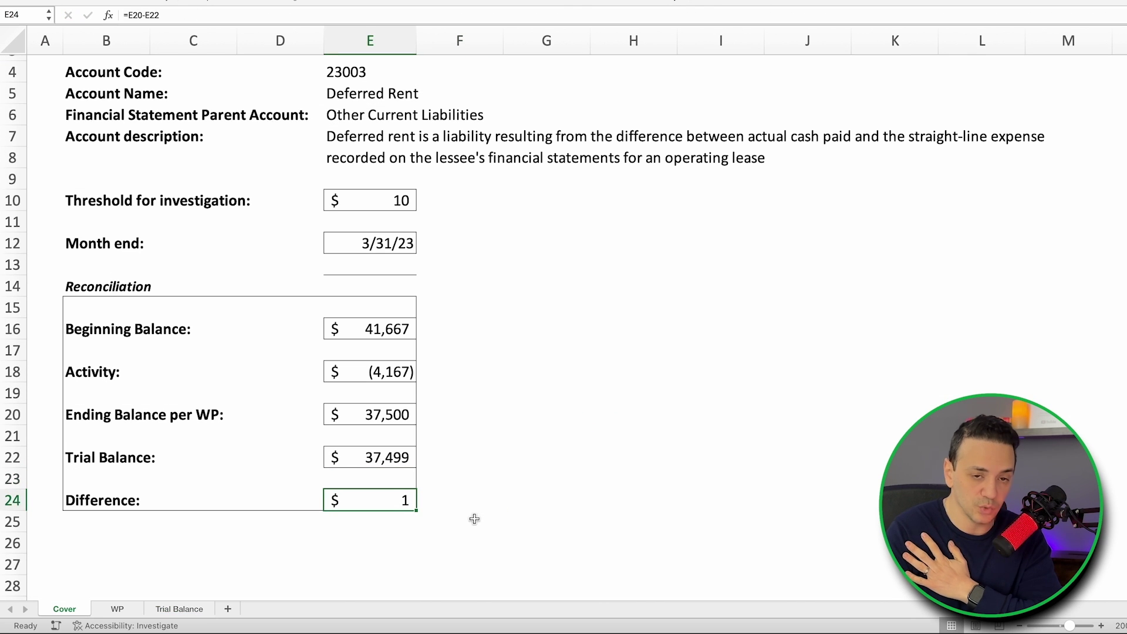
{"action": "scroll", "coordinate": [458, 315], "scroll_direction": "up", "scroll_amount": 2}
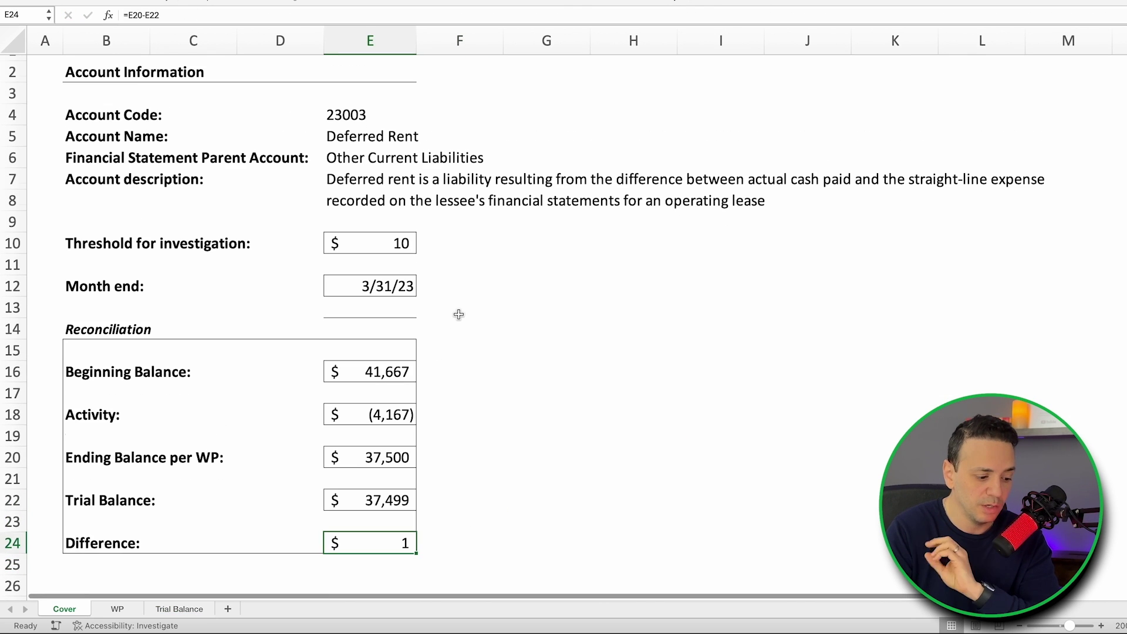
{"action": "left_click", "coordinate": [479, 285]}
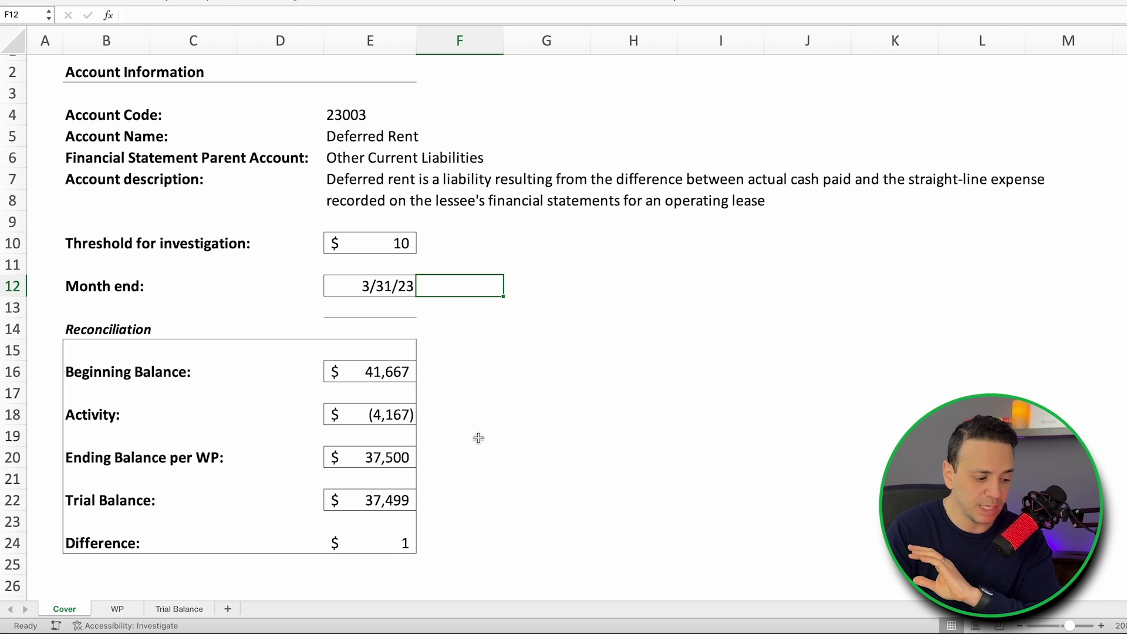